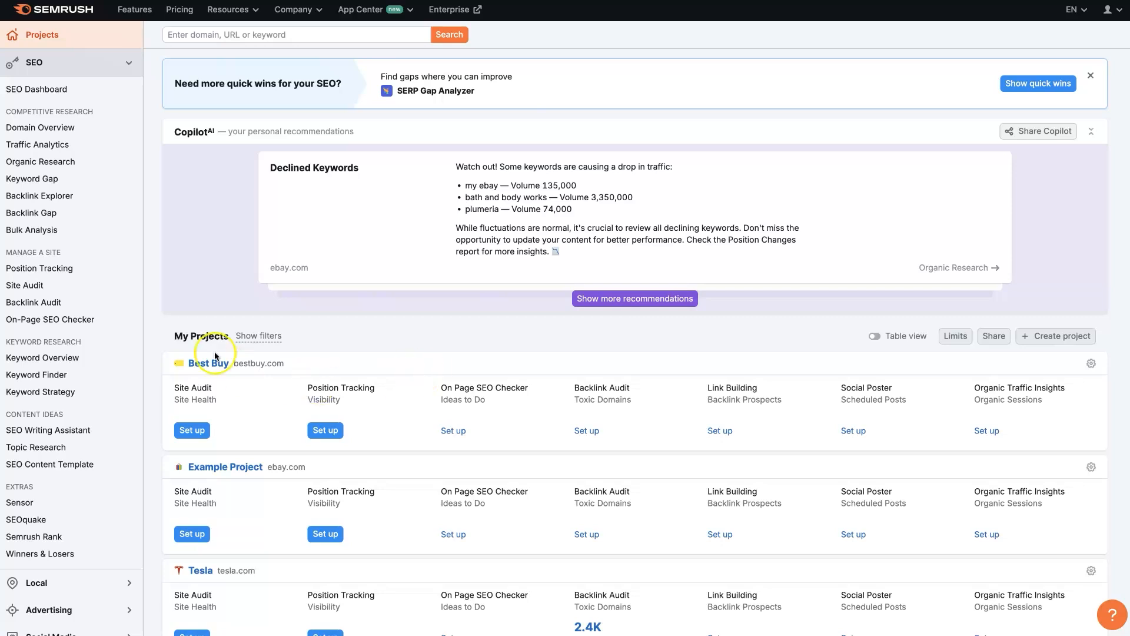
pyautogui.moveTo(172, 335); pyautogui.dragTo(223, 339)
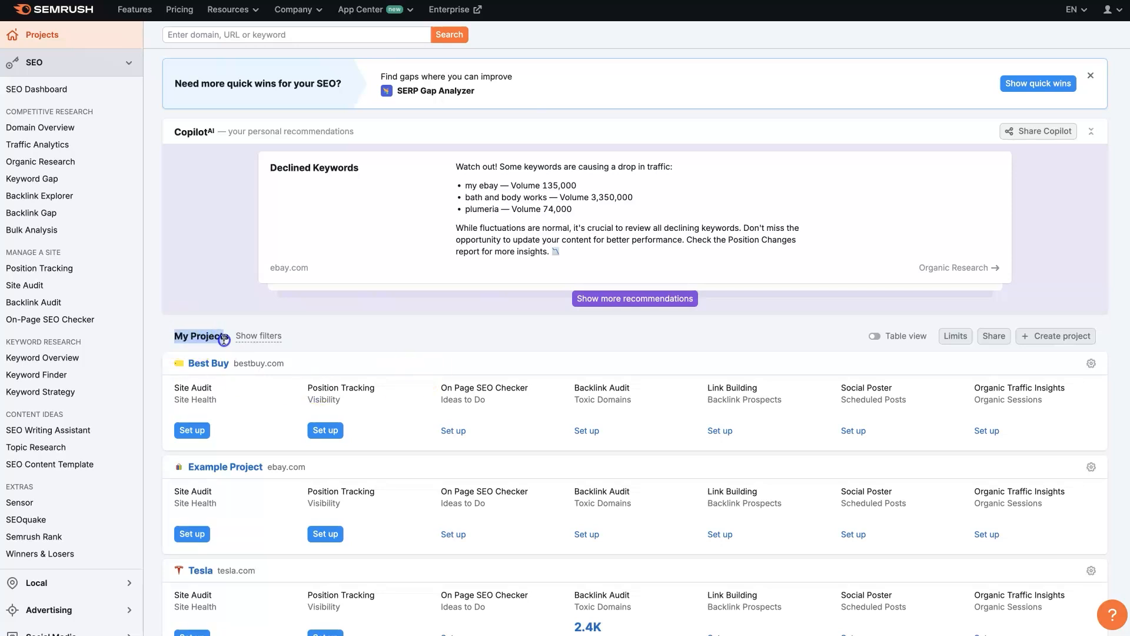
pyautogui.click(69, 37)
pyautogui.click(27, 43)
pyautogui.click(1057, 337)
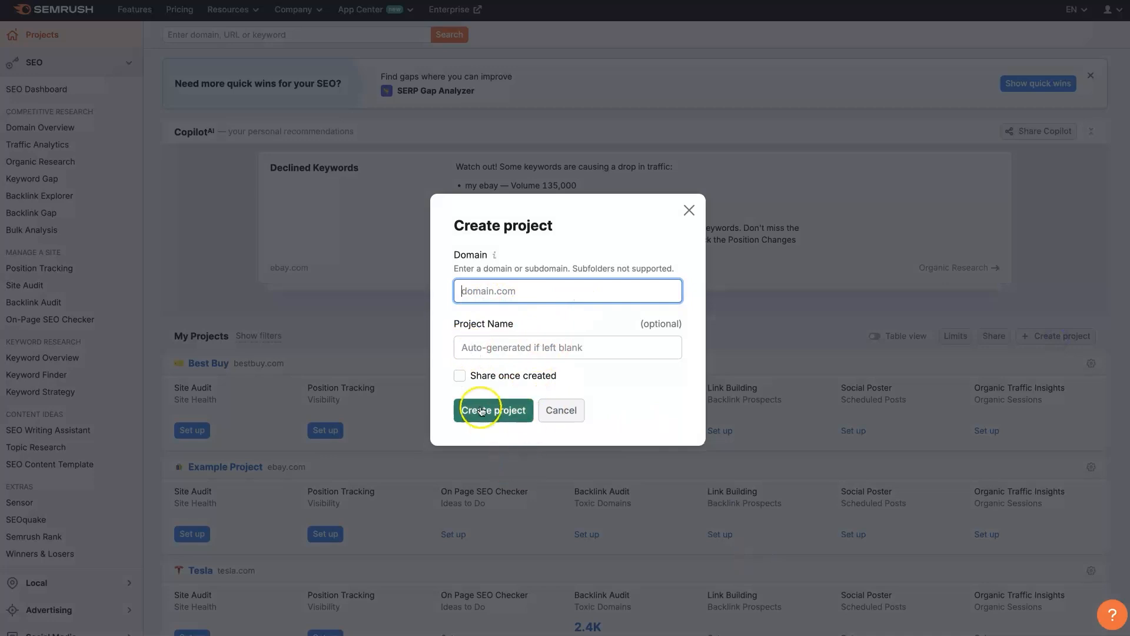
pyautogui.click(689, 211)
# Start setting up a Position Tracking campaign for the Z Grills Guide project.
pyautogui.scroll(-4, 499, 429)
pyautogui.scroll(-3, 499, 428)
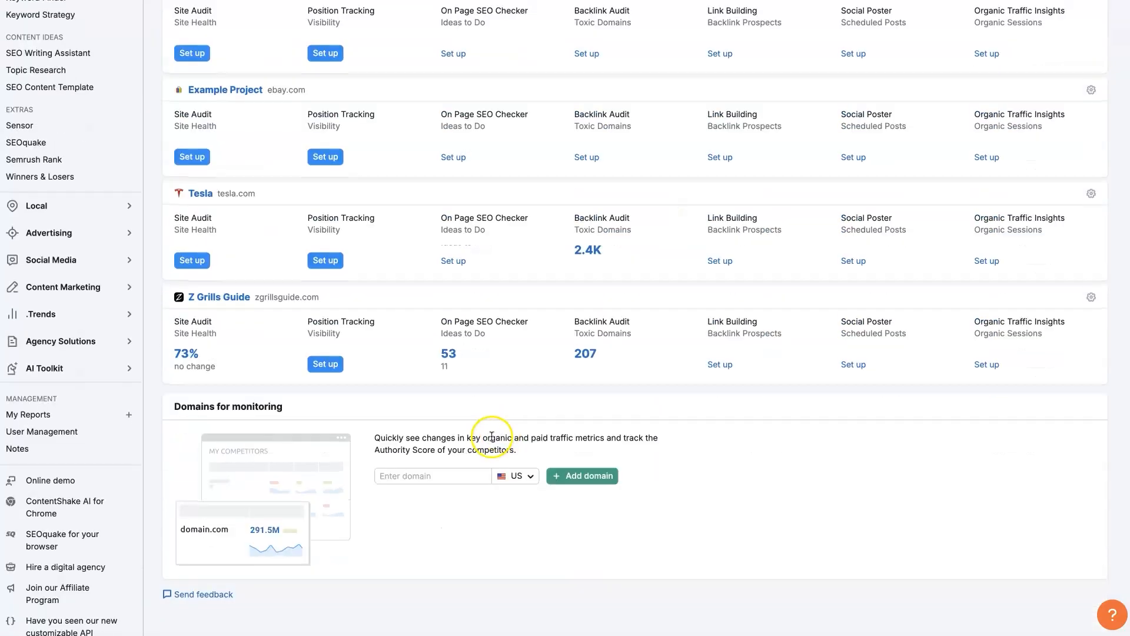
pyautogui.scroll(3, 492, 434)
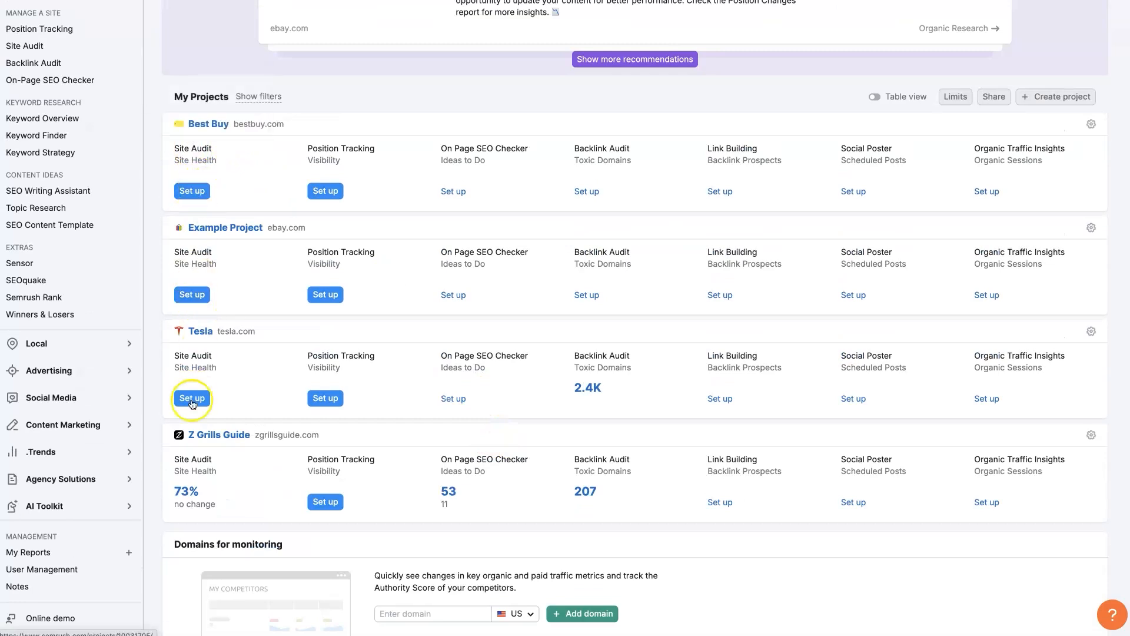
pyautogui.moveTo(306, 150); pyautogui.dragTo(411, 154)
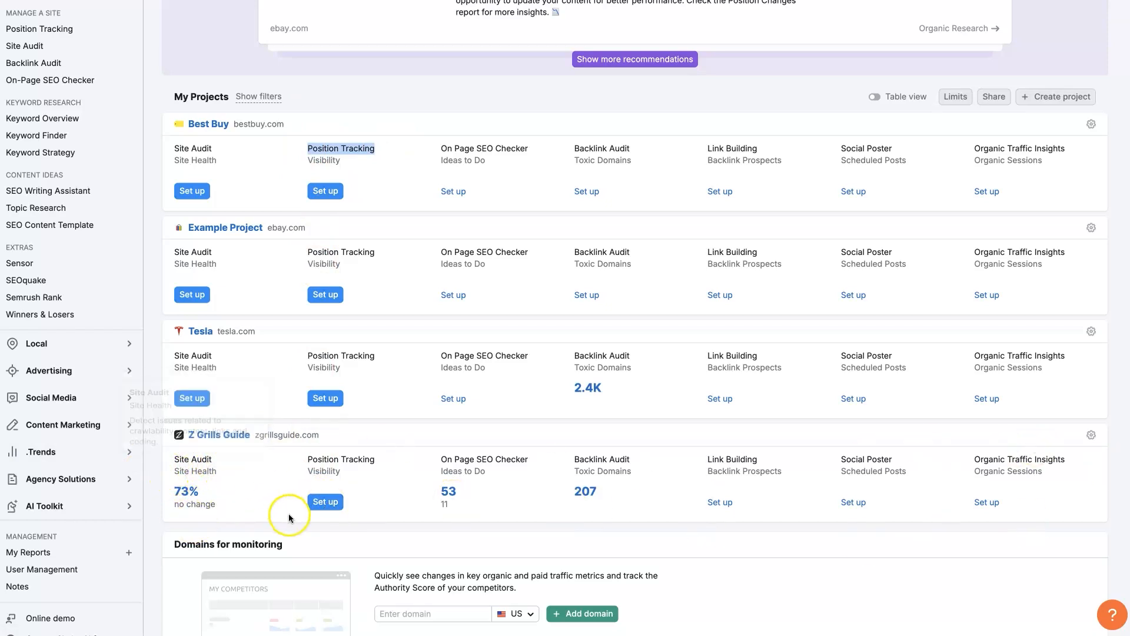
pyautogui.click(324, 501)
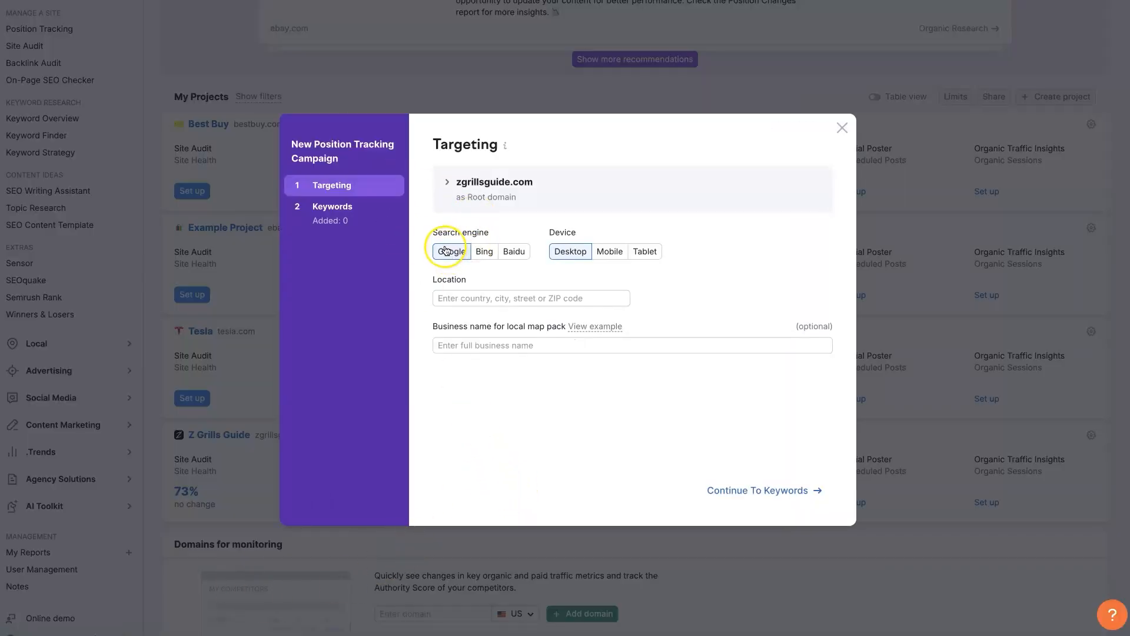
# Set the campaign's tracking location to United States, leaving Google and Desktop as the search engine and device.
pyautogui.moveTo(444, 233); pyautogui.dragTo(452, 259)
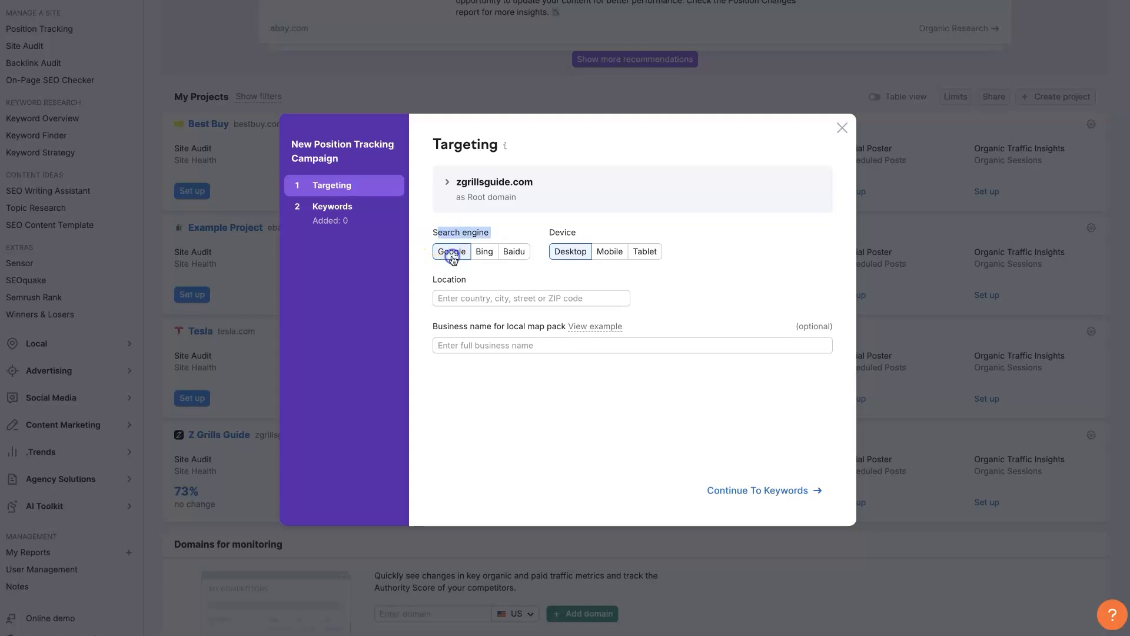
pyautogui.moveTo(548, 232); pyautogui.dragTo(610, 252)
pyautogui.click(615, 229)
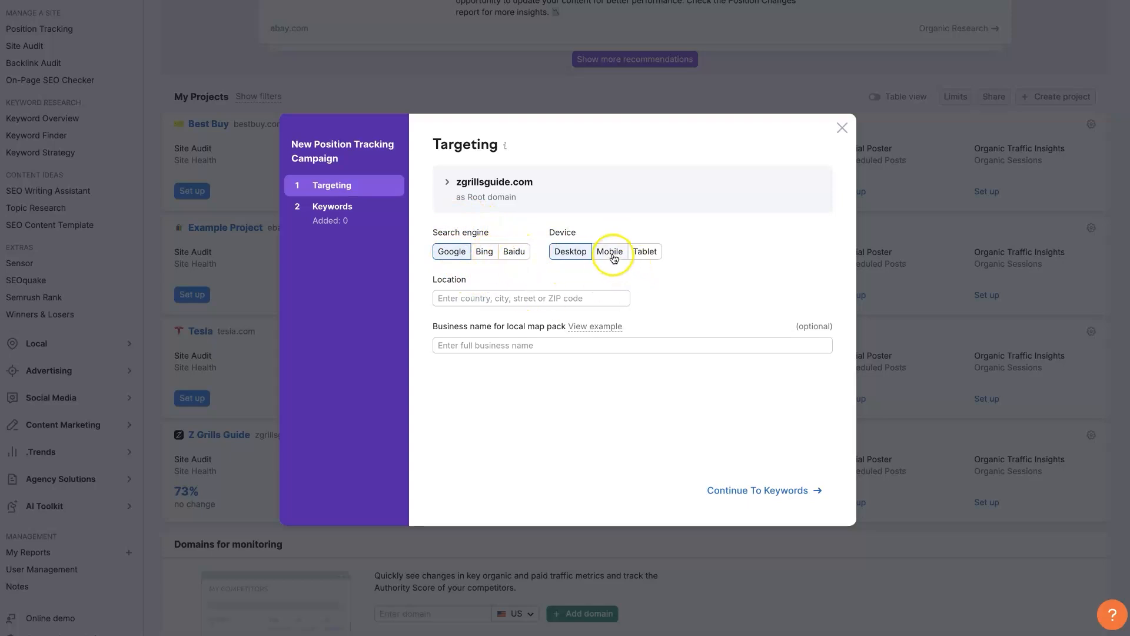
pyautogui.click(500, 301)
pyautogui.click(479, 318)
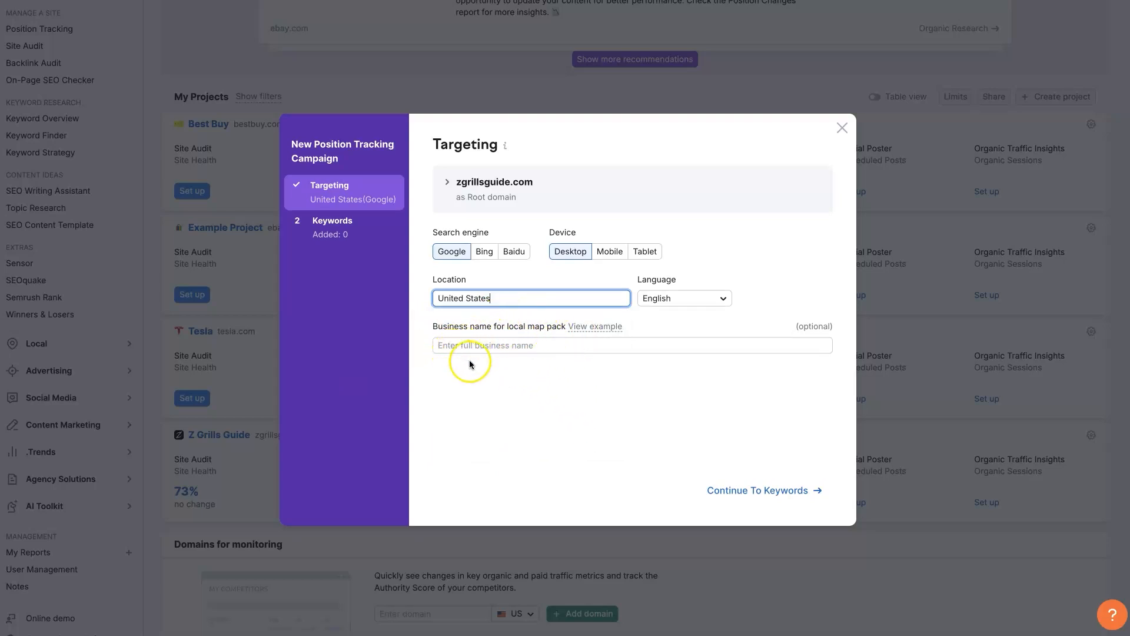
# Leave the optional business name for the local map pack blank and continue to the campaign's keyword entry.
pyautogui.moveTo(507, 327); pyautogui.dragTo(566, 327)
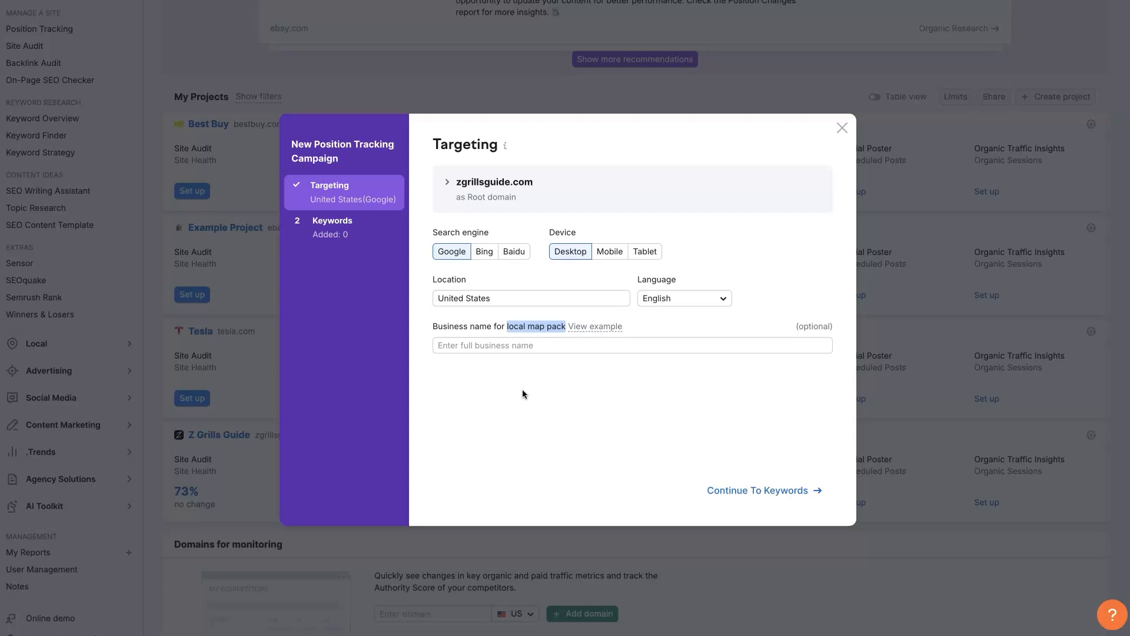
pyautogui.click(609, 375)
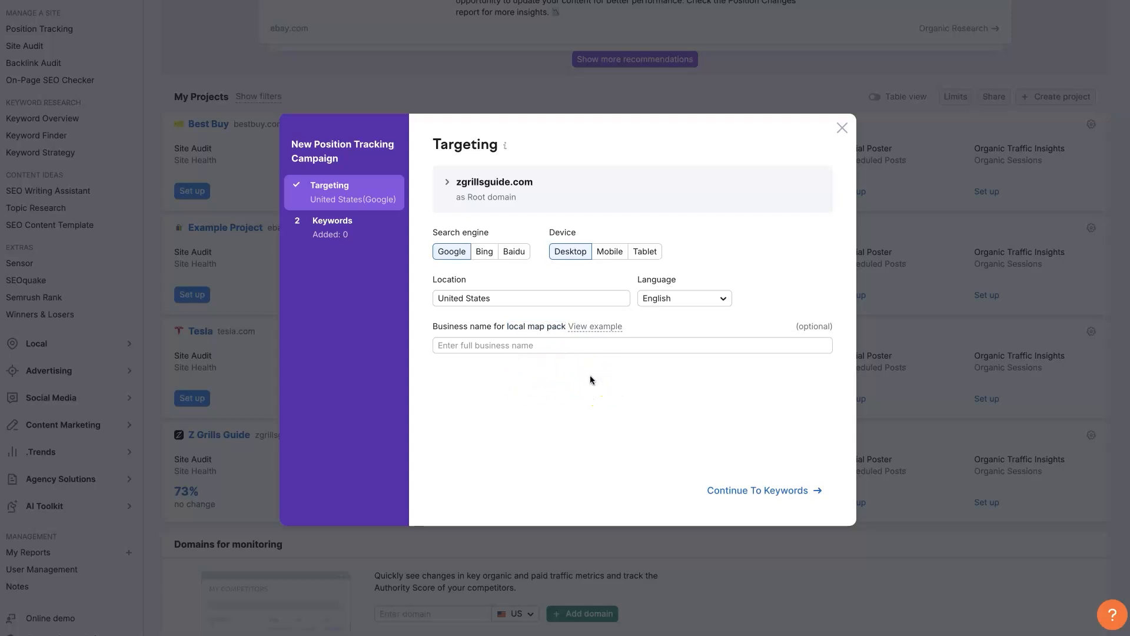
pyautogui.click(843, 320)
pyautogui.moveTo(843, 319); pyautogui.dragTo(798, 332)
pyautogui.click(802, 406)
pyautogui.click(753, 496)
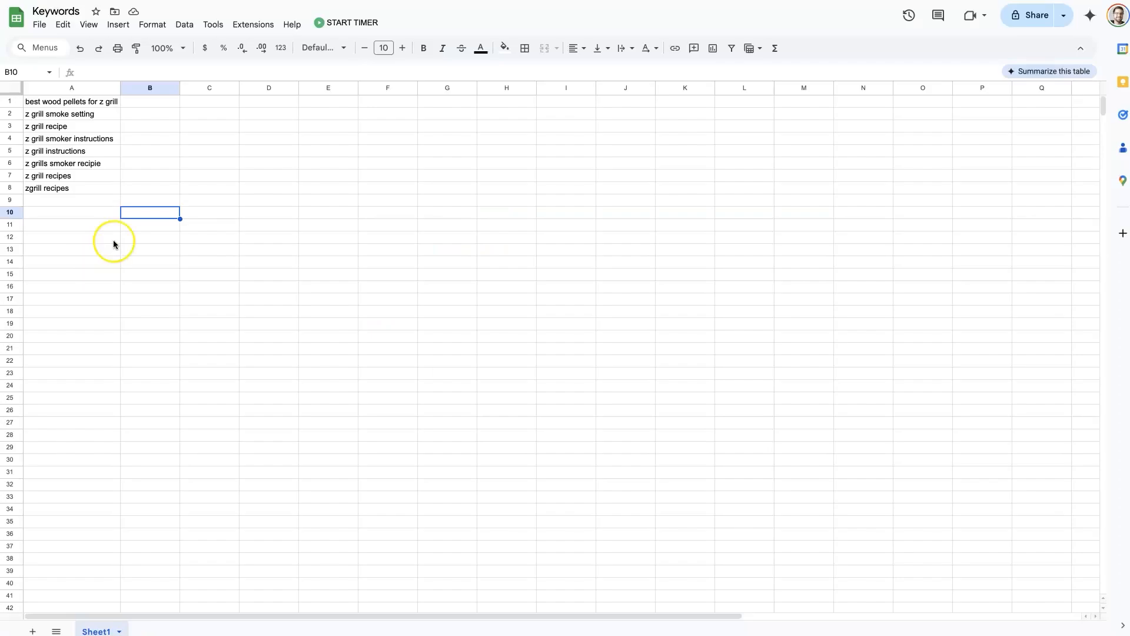
# Copy the keyword list in cells A1:A8 of the Keywords spreadsheet in Google Sheets.
pyautogui.moveTo(87, 102); pyautogui.dragTo(86, 185)
pyautogui.rightClick(112, 165)
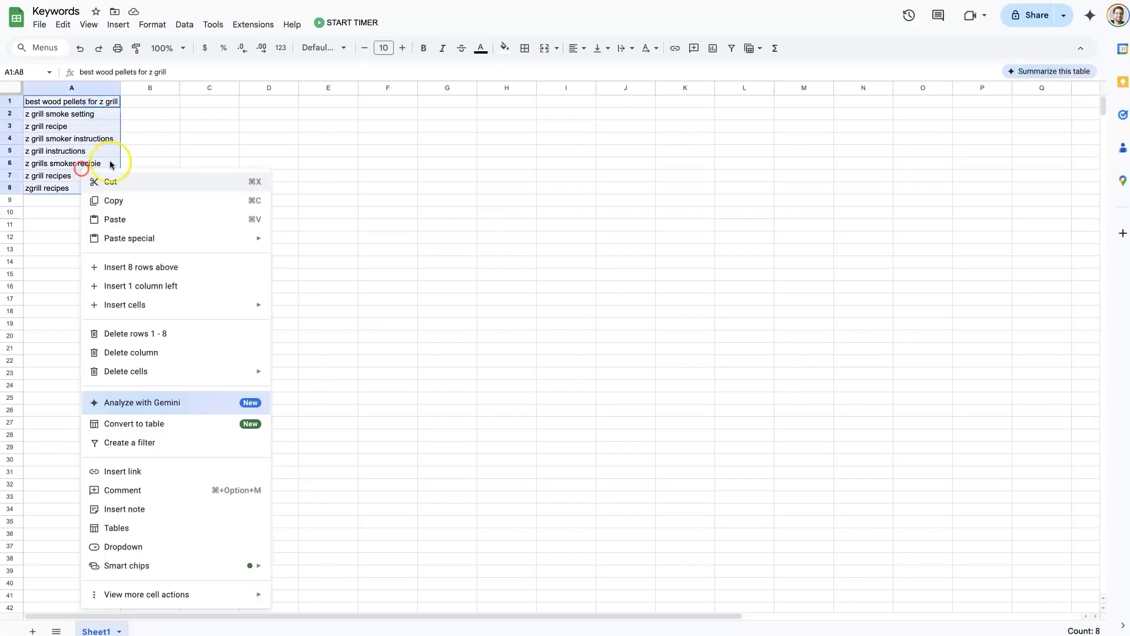
pyautogui.click(116, 199)
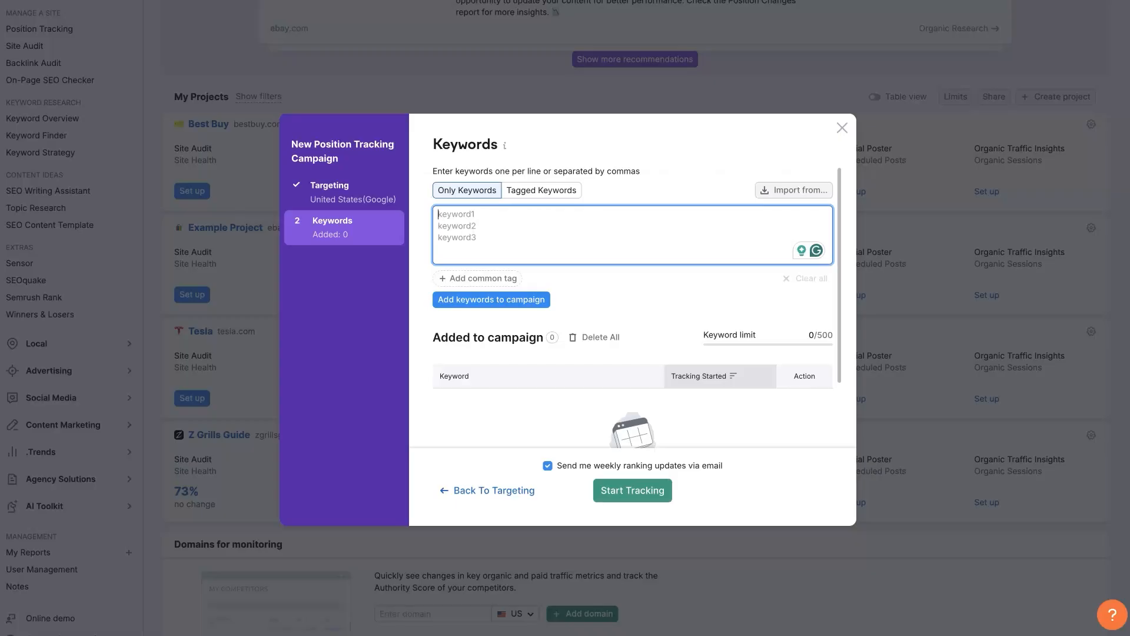
# Switch back to Semrush and paste the copied keyword list into the new campaign's keyword entry box.
pyautogui.click(491, 222)
pyautogui.hotkey('ctrl', 'v')
pyautogui.click(587, 287)
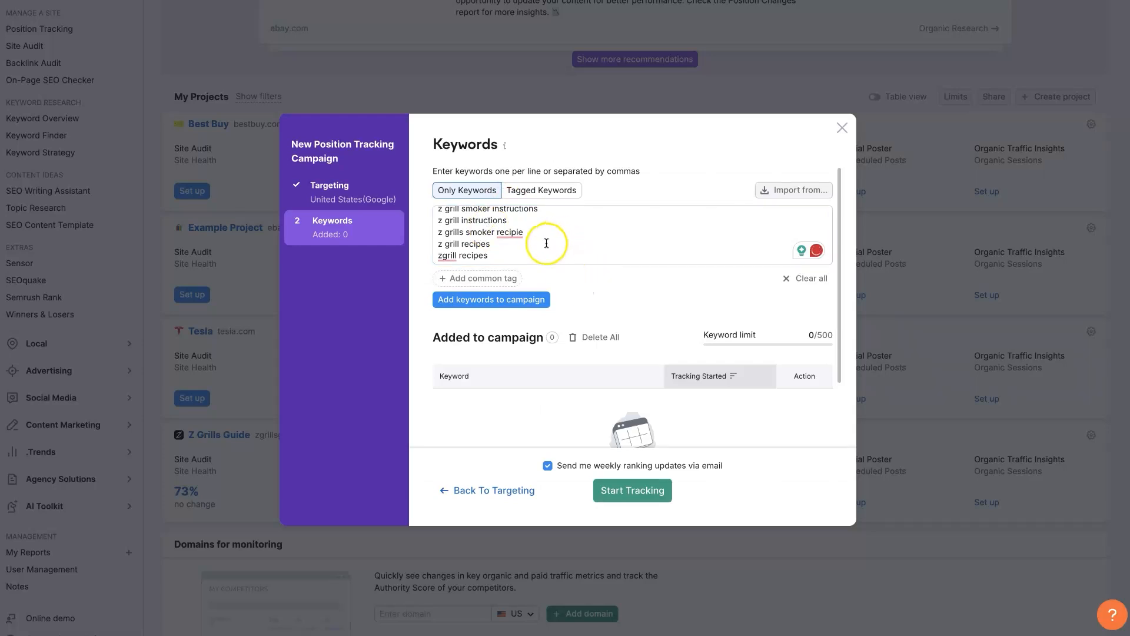
pyautogui.moveTo(510, 234)
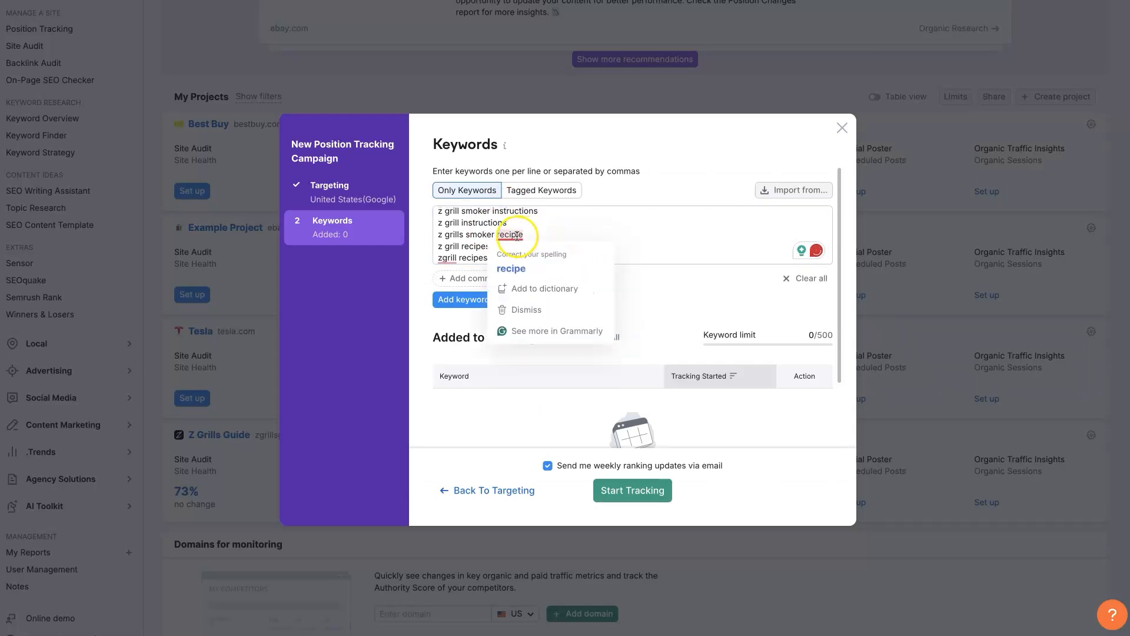
pyautogui.scroll(2, 546, 236)
pyautogui.scroll(-1, 547, 237)
# Turn off weekly ranking updates via email for the campaign and start tracking the pasted keywords.
pyautogui.scroll(-3, 548, 238)
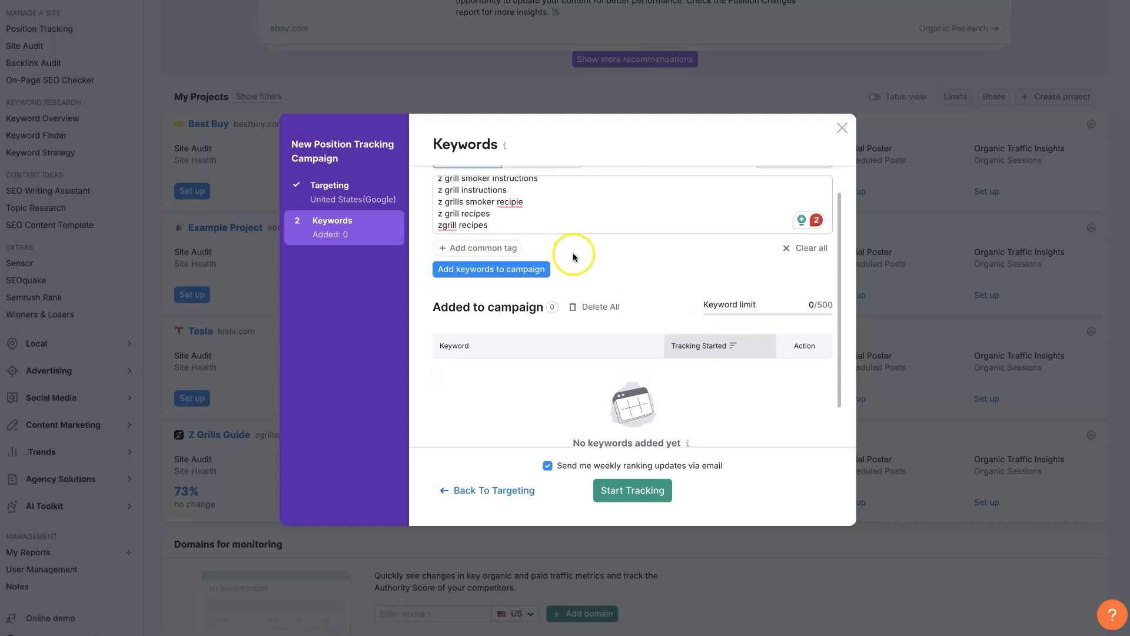
pyautogui.scroll(-2, 589, 265)
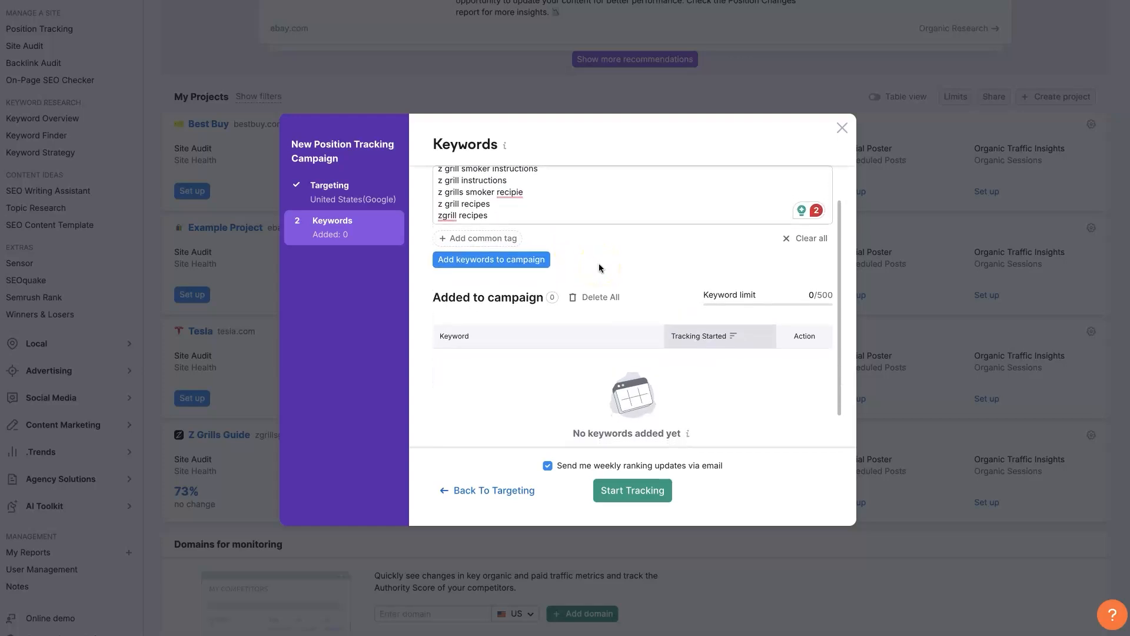
pyautogui.scroll(-1, 602, 268)
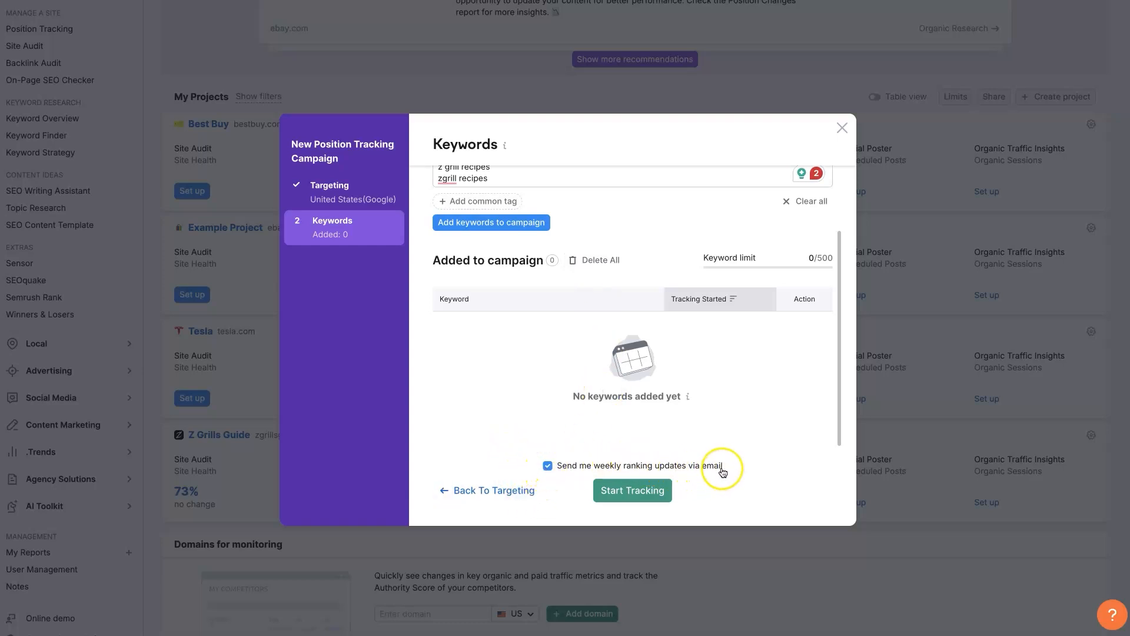
pyautogui.click(548, 466)
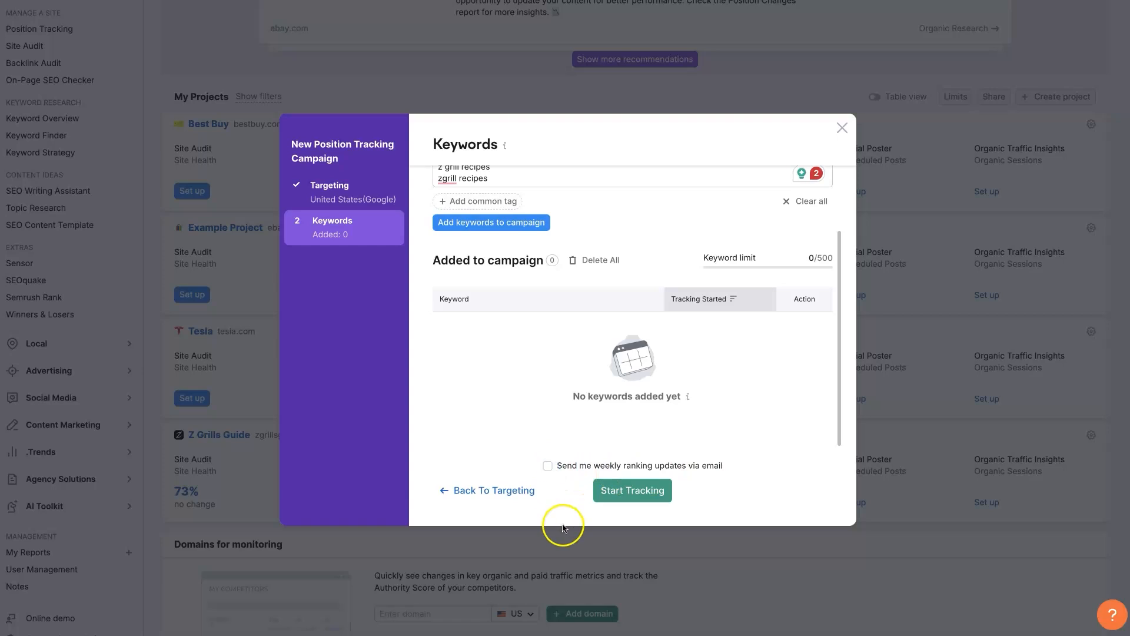
pyautogui.scroll(2, 589, 366)
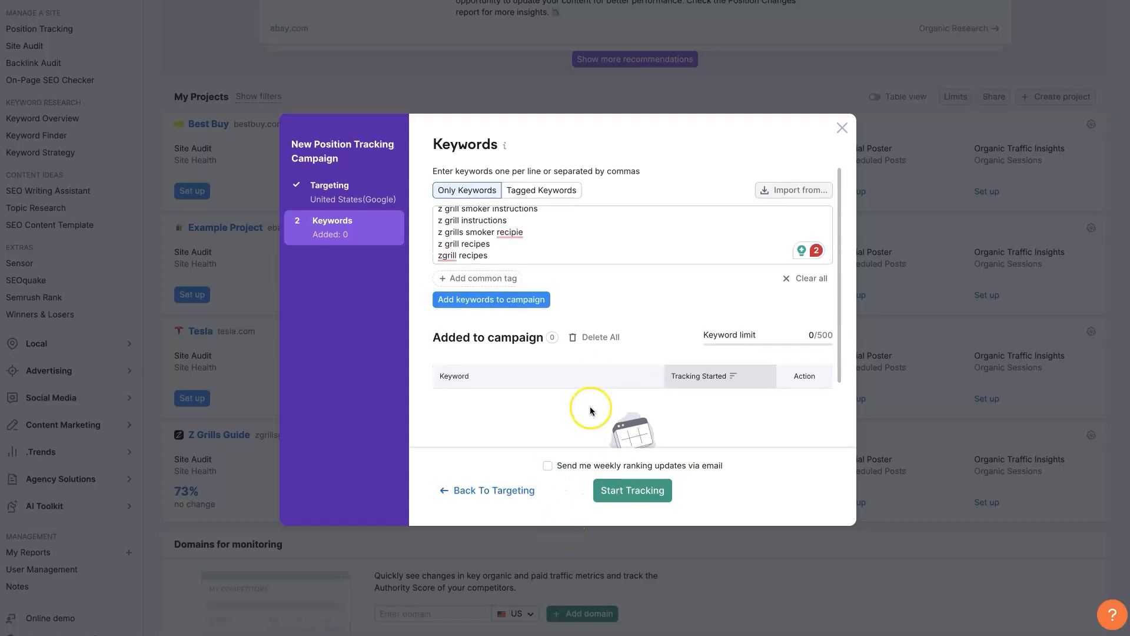
pyautogui.scroll(3, 593, 220)
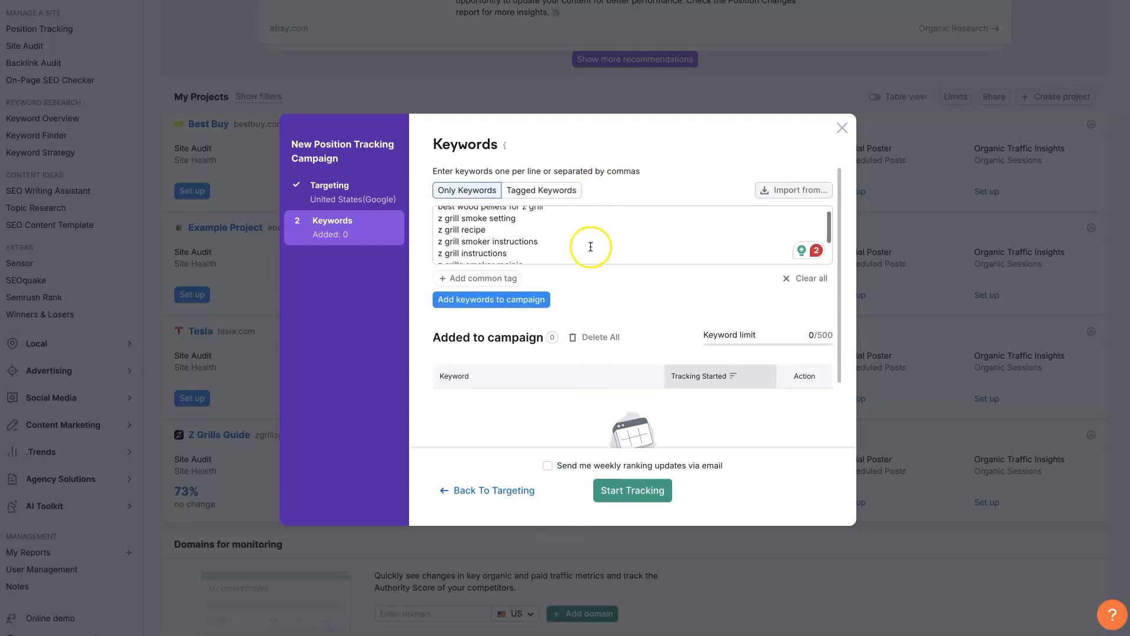
pyautogui.click(631, 490)
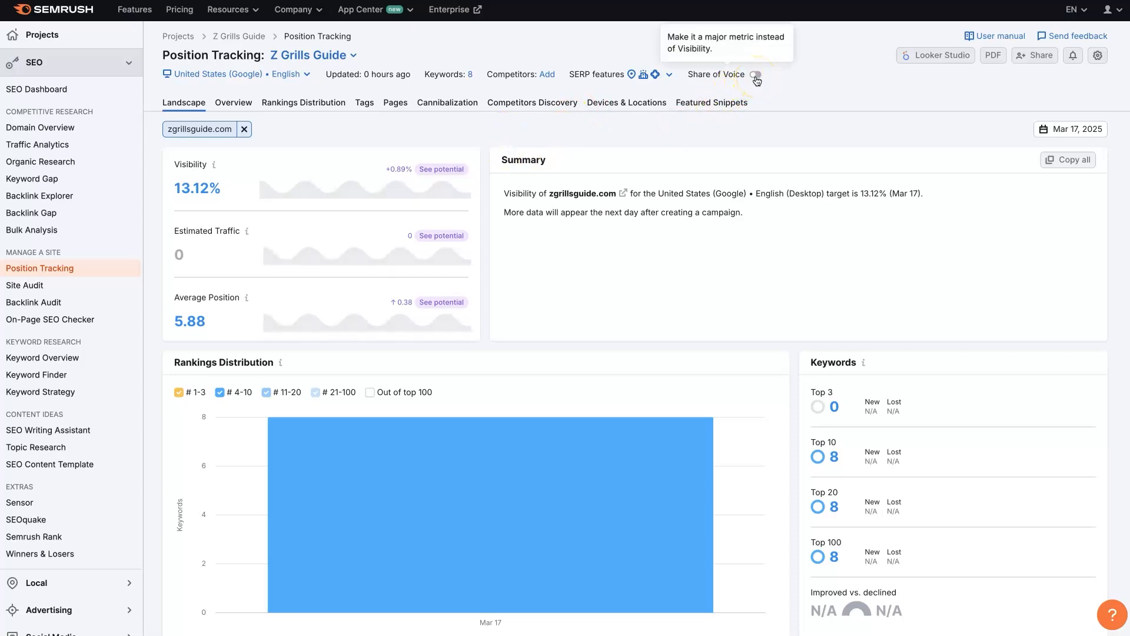
# Look through the campaign's Landscape report, from rankings distribution and top keywords down to SERP features and cannibalization health.
pyautogui.scroll(-13, 958, 336)
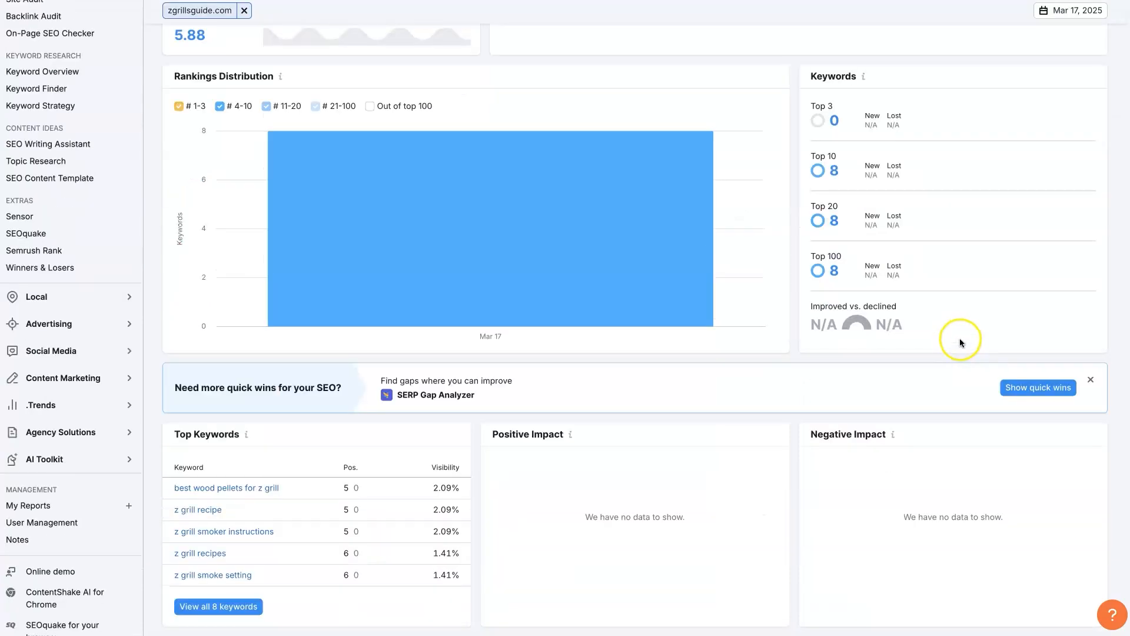
pyautogui.scroll(-15, 964, 341)
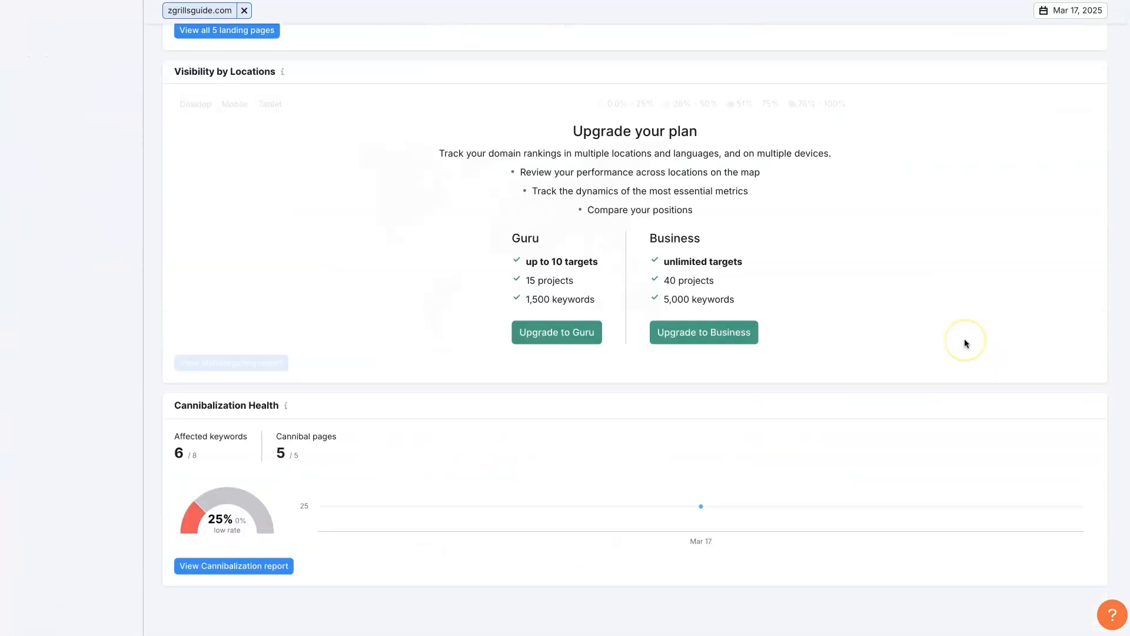
pyautogui.scroll(10, 966, 340)
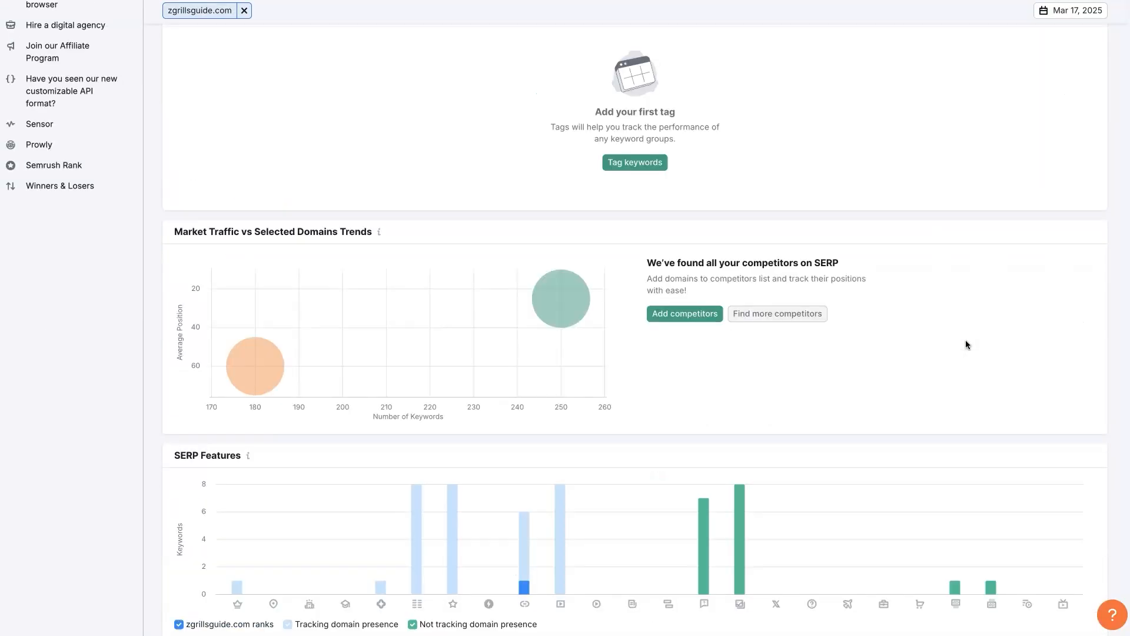
pyautogui.scroll(2, 966, 344)
pyautogui.scroll(4, 966, 345)
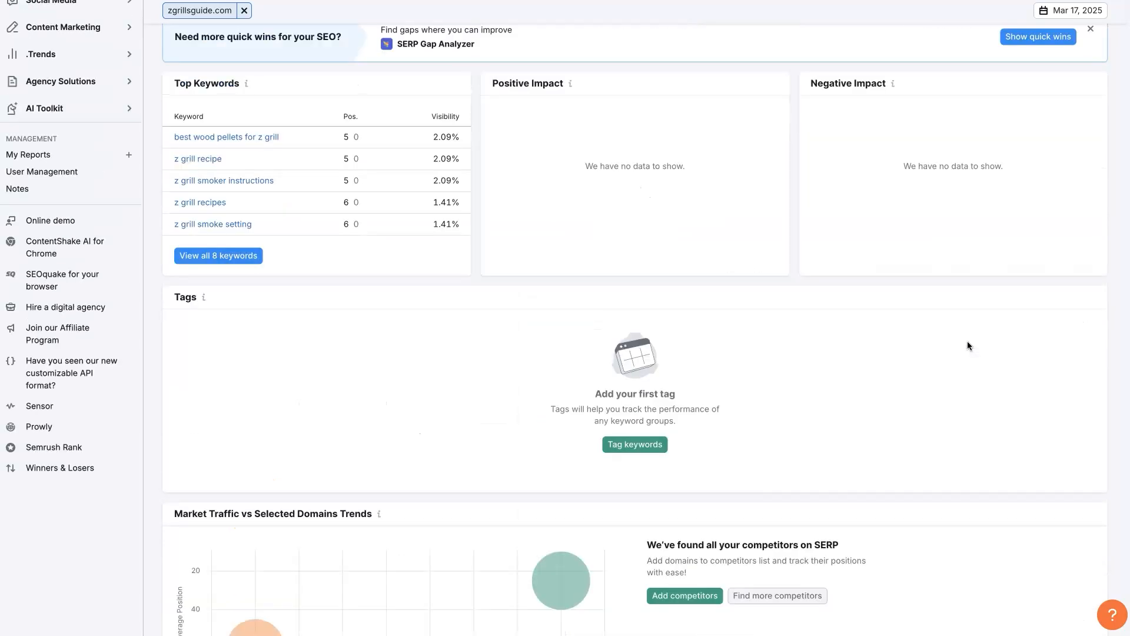
pyautogui.scroll(8, 967, 343)
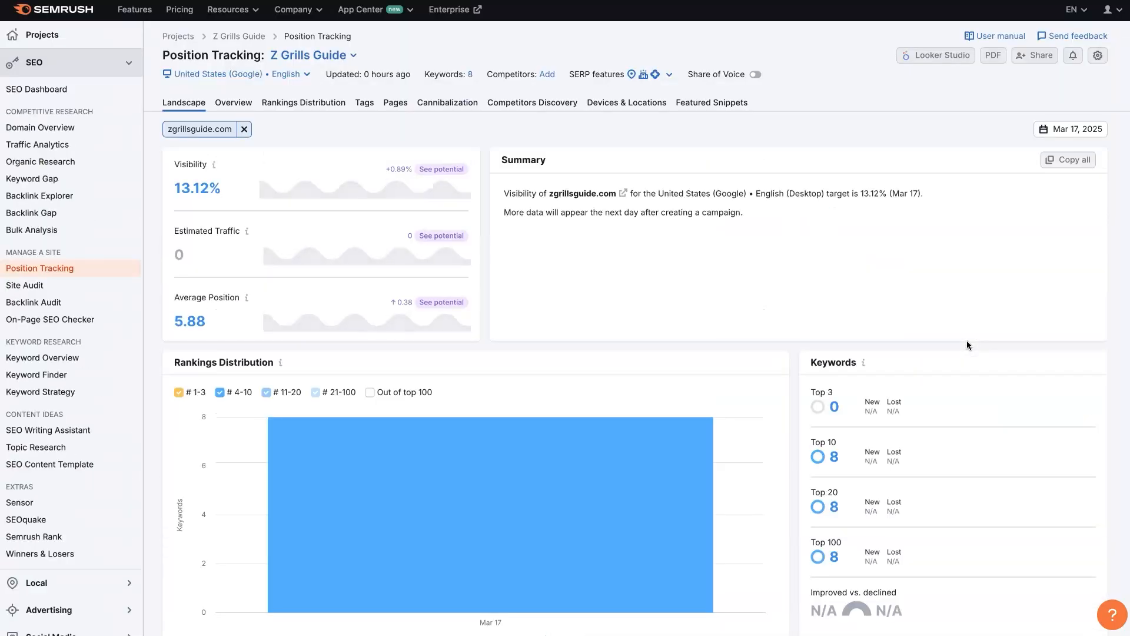
# Open the campaign's Overview report and examine each tracked keyword's position, search intent and keyword difficulty in the rankings table.
pyautogui.click(239, 108)
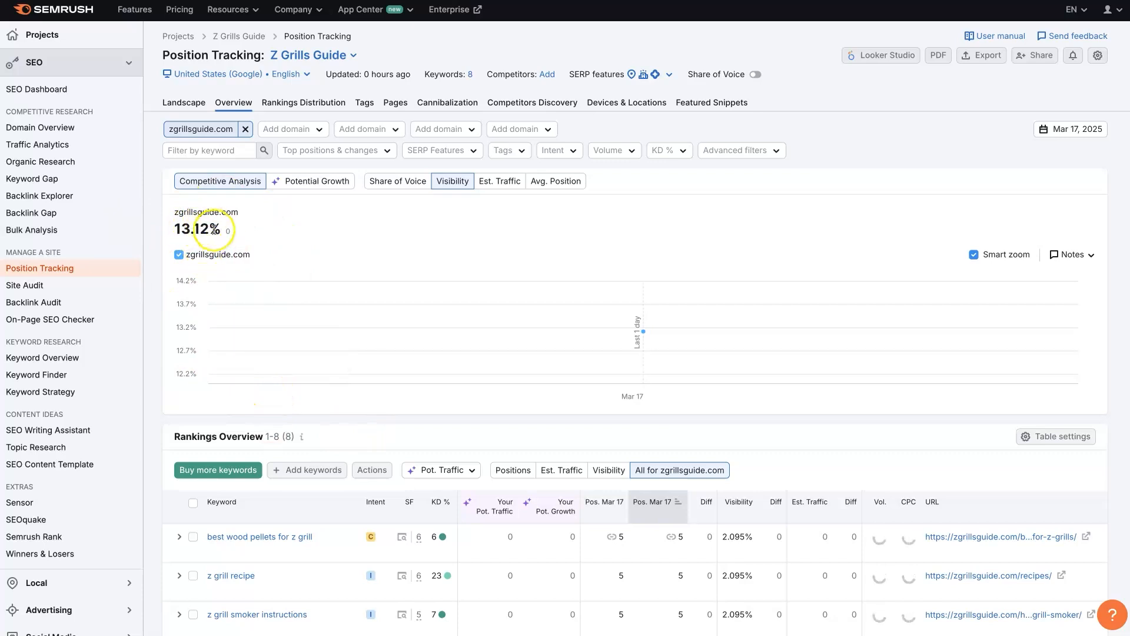
pyautogui.scroll(-5, 158, 306)
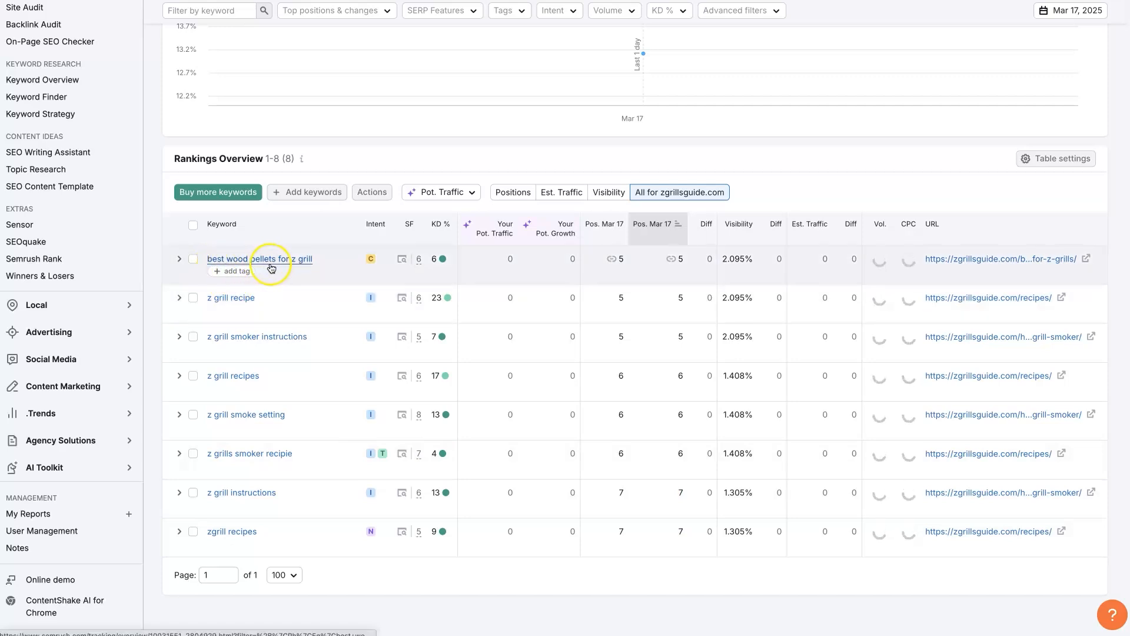
pyautogui.moveTo(622, 264)
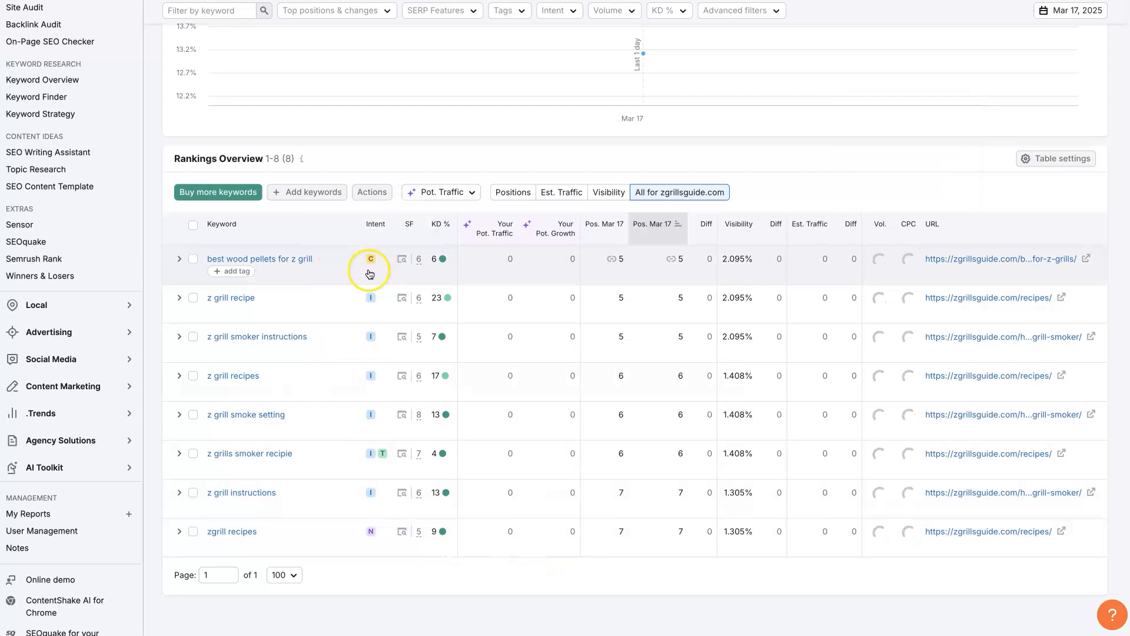
pyautogui.moveTo(372, 264)
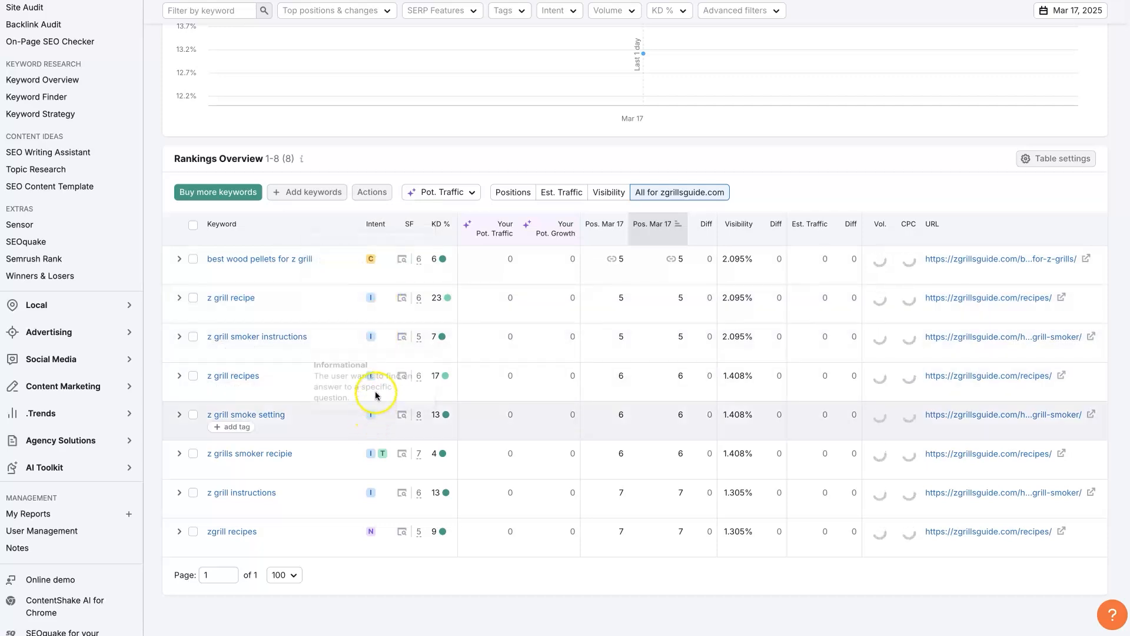
pyautogui.moveTo(371, 303)
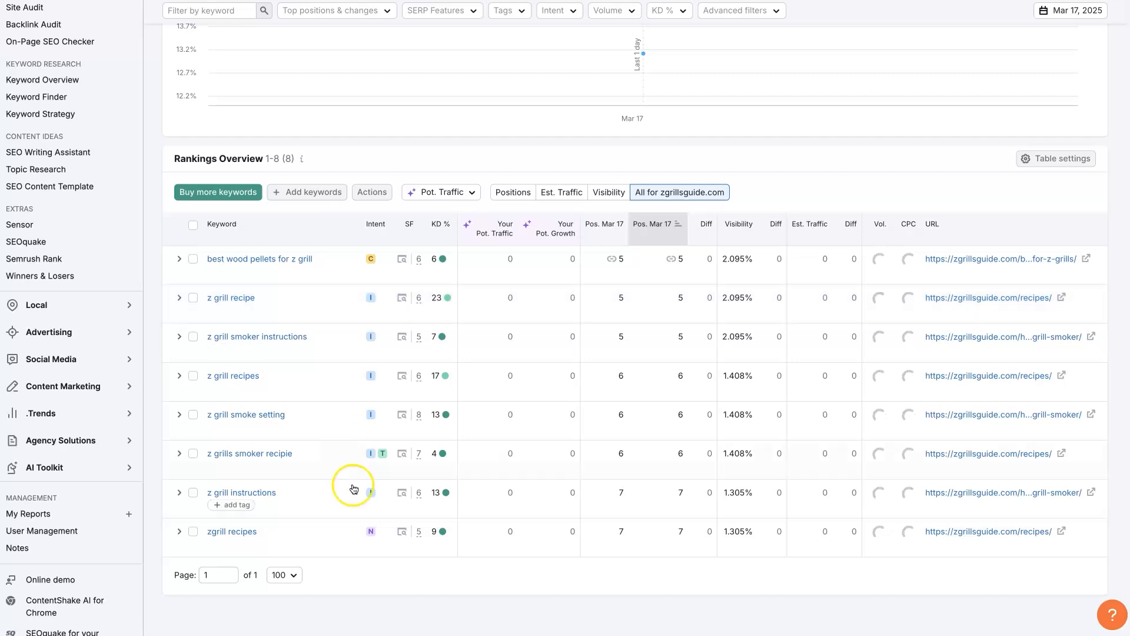
pyautogui.moveTo(382, 456)
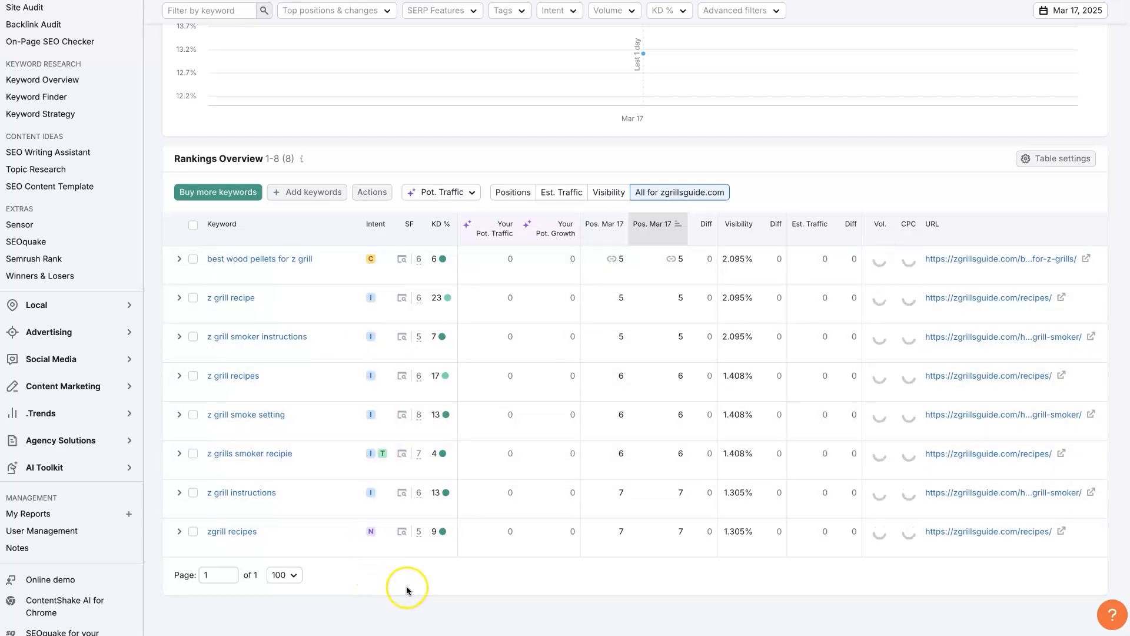
pyautogui.moveTo(448, 300)
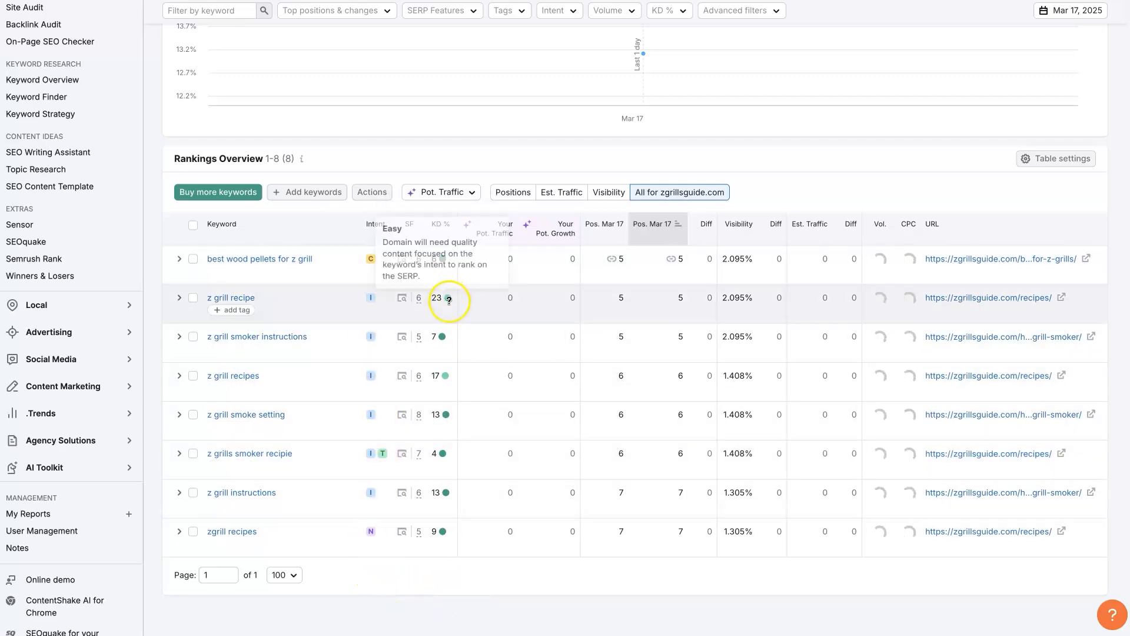
# Examine the visibility, estimated traffic and ranking URL of each tracked keyword, along with the Overview report's visibility trend chart.
pyautogui.moveTo(442, 391)
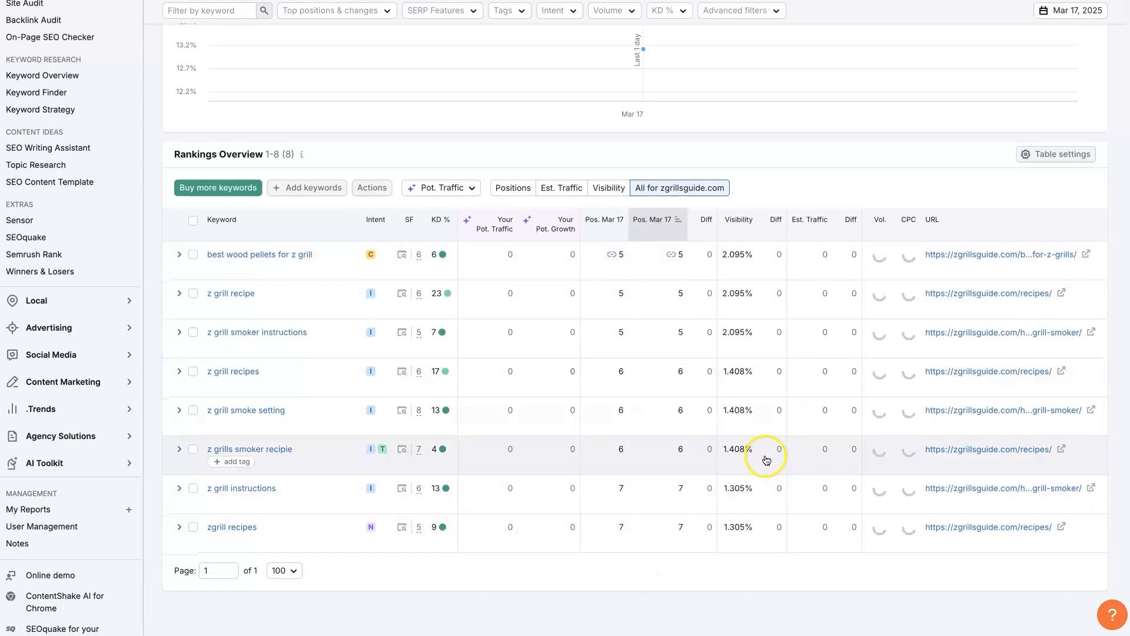
pyautogui.scroll(-2, 765, 457)
pyautogui.scroll(3, 766, 457)
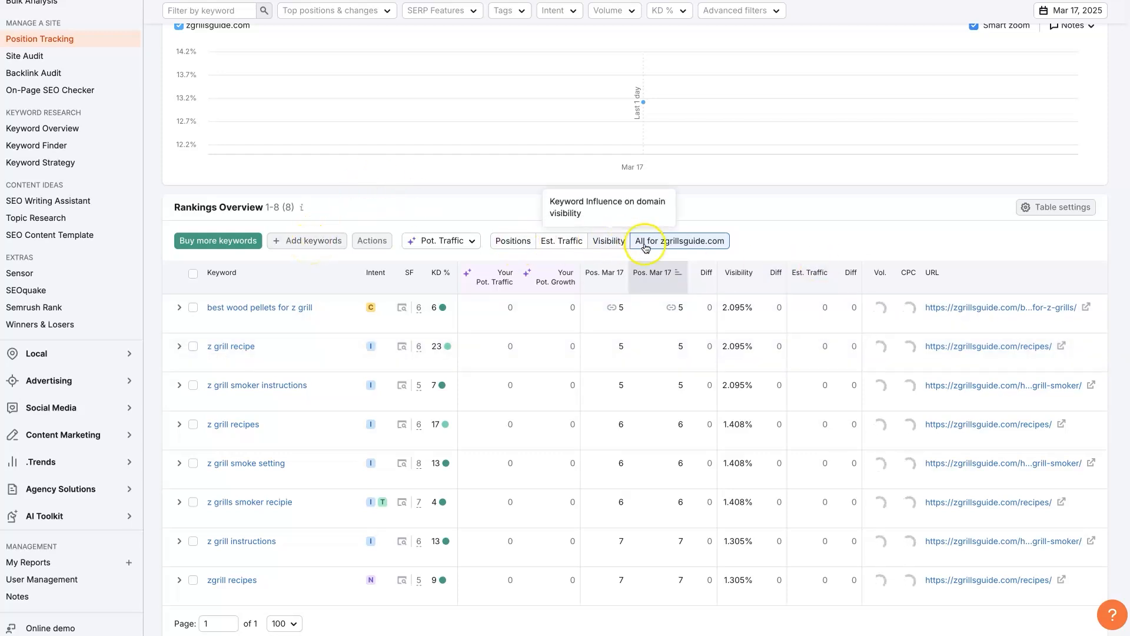
pyautogui.scroll(4, 695, 424)
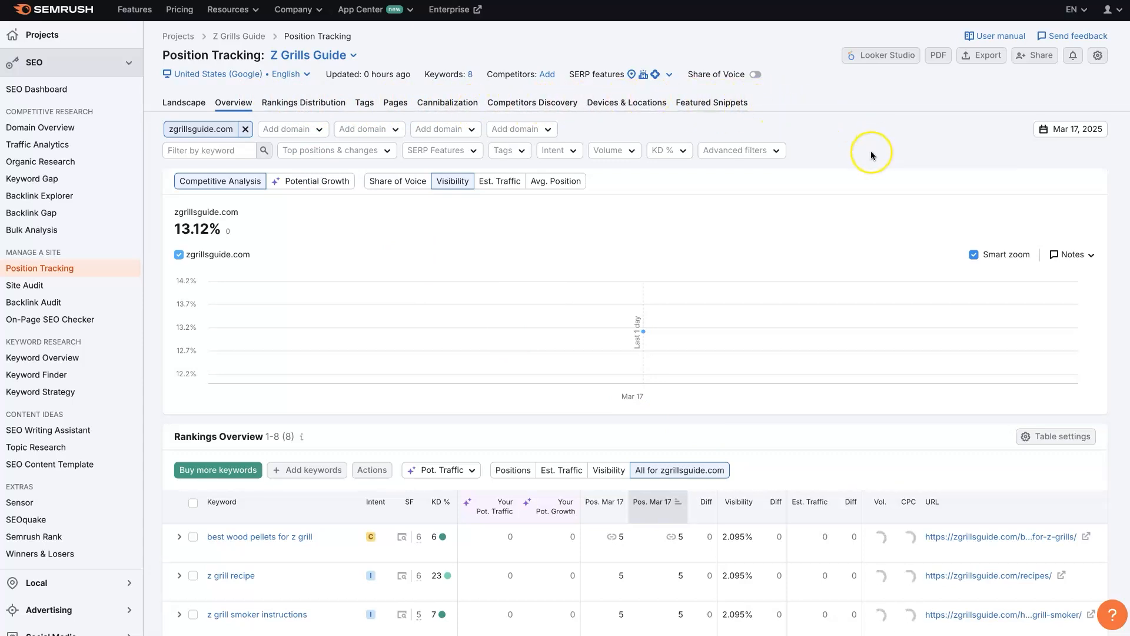
pyautogui.scroll(-3, 804, 266)
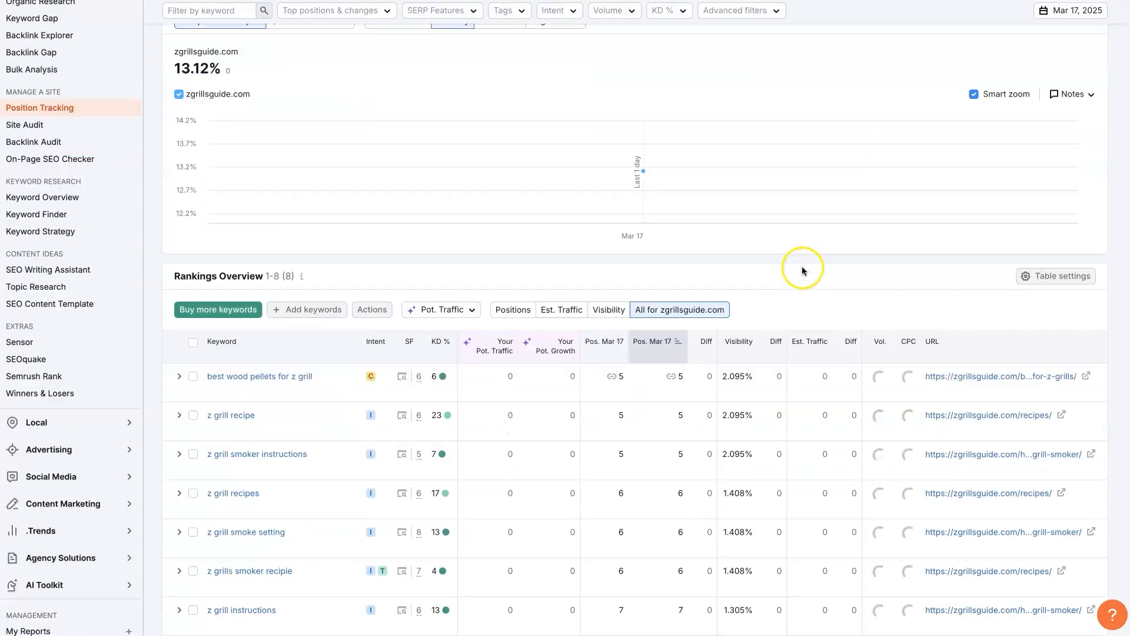
pyautogui.scroll(-2, 410, 480)
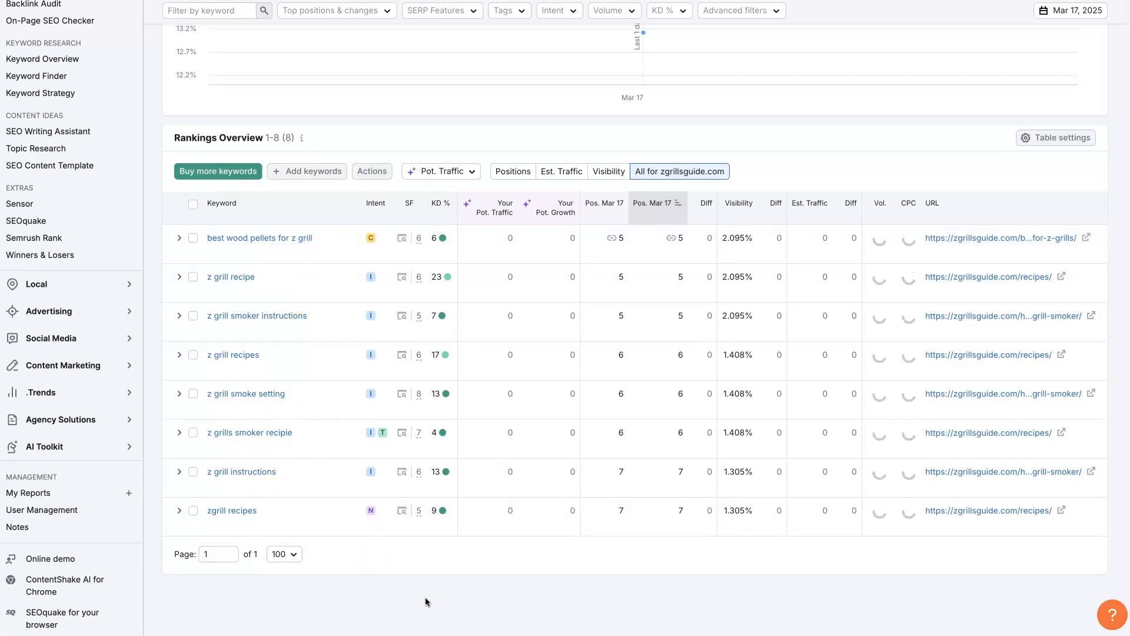
pyautogui.scroll(-2, 428, 602)
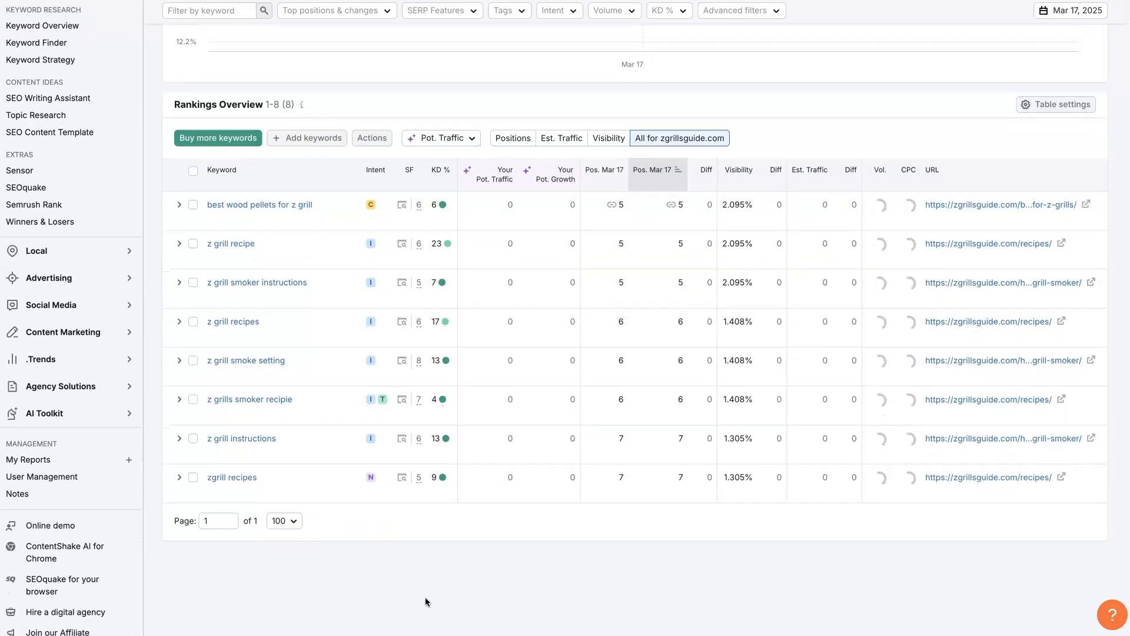